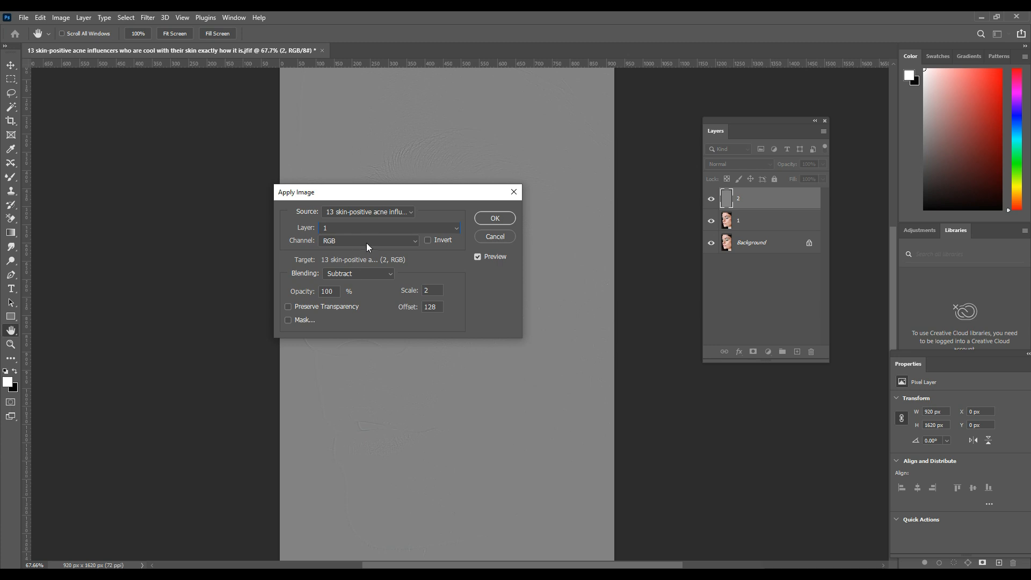
Apply layer 1's RGB channel to layer 2 with Subtract, scale 2 and offset 128, and set layer 2's blend mode to Linear Light
click(366, 243)
click(354, 274)
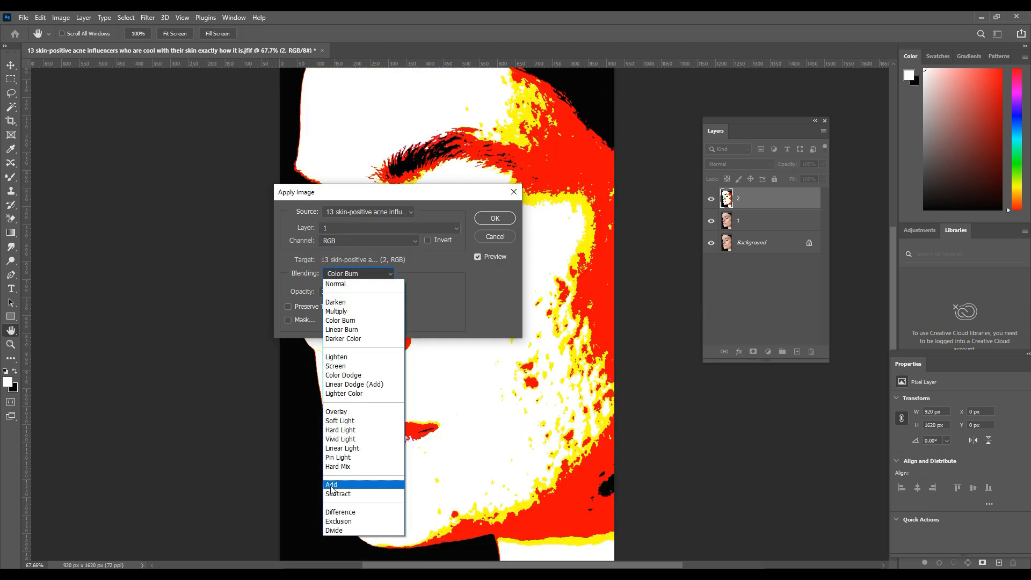
click(342, 491)
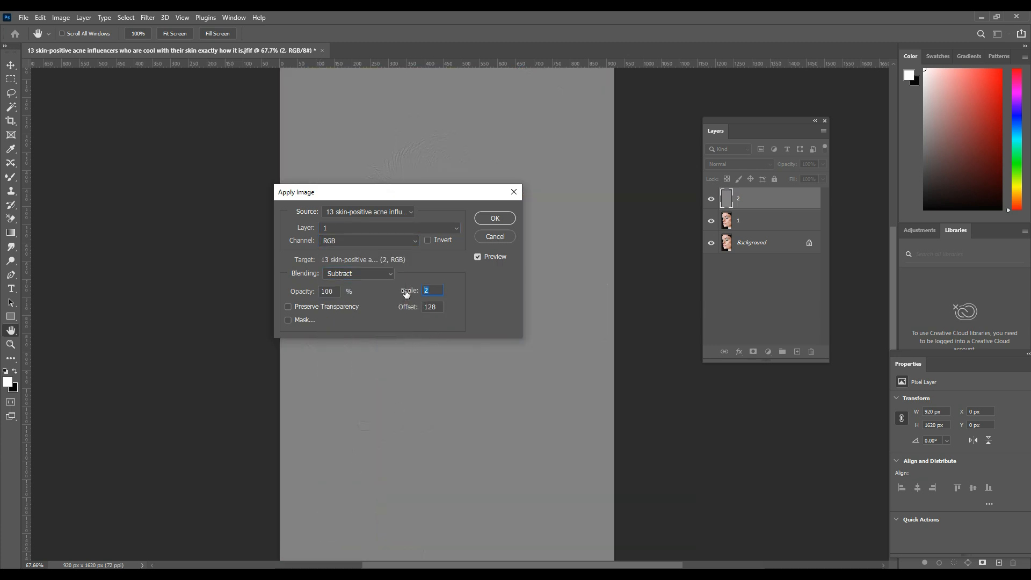
text(28)
click(510, 219)
click(726, 163)
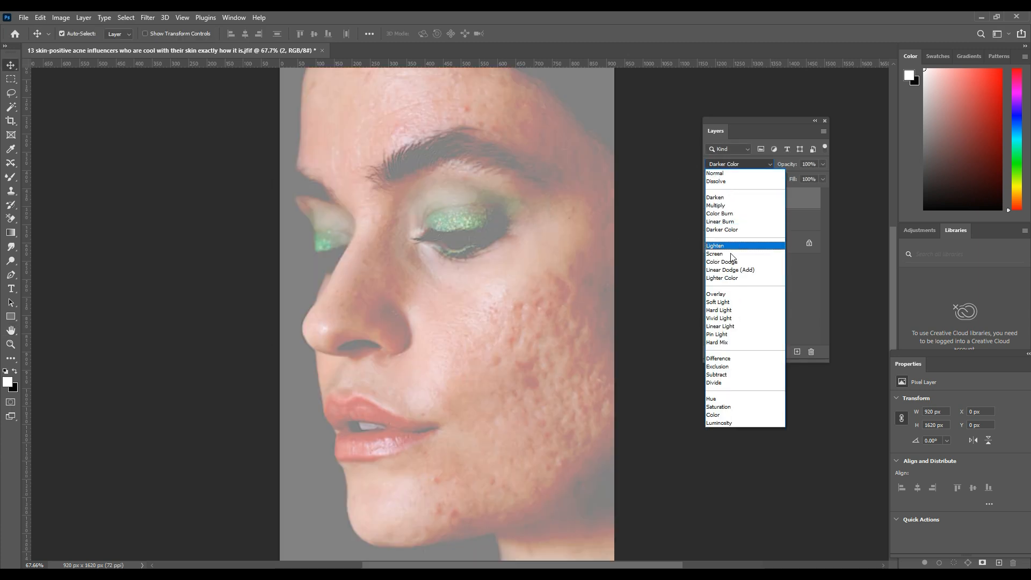
click(723, 325)
Smooth the blemished cheek skin on layer 1 using the Mixer Brush at size 400
click(740, 221)
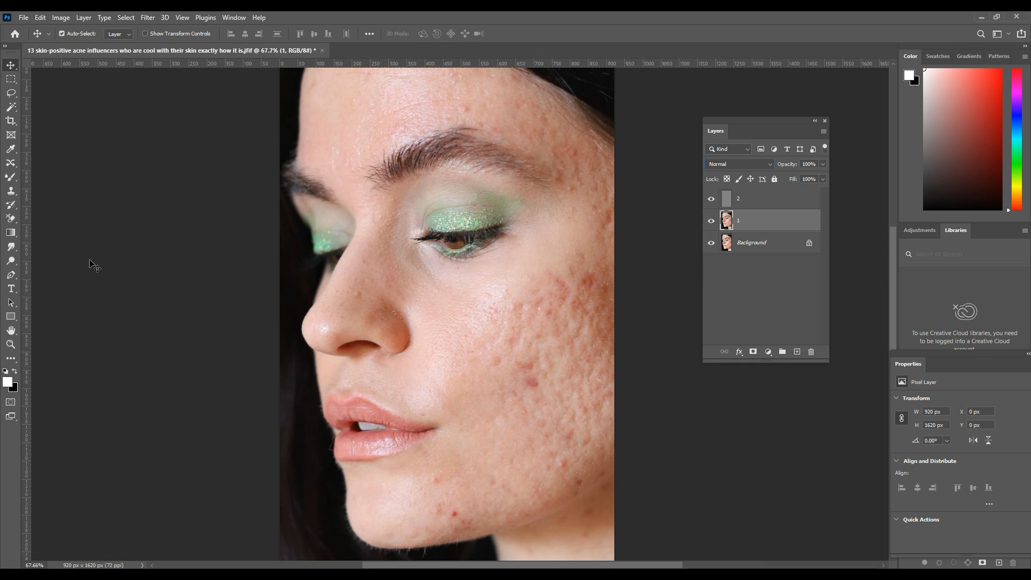
right_click(11, 176)
click(54, 207)
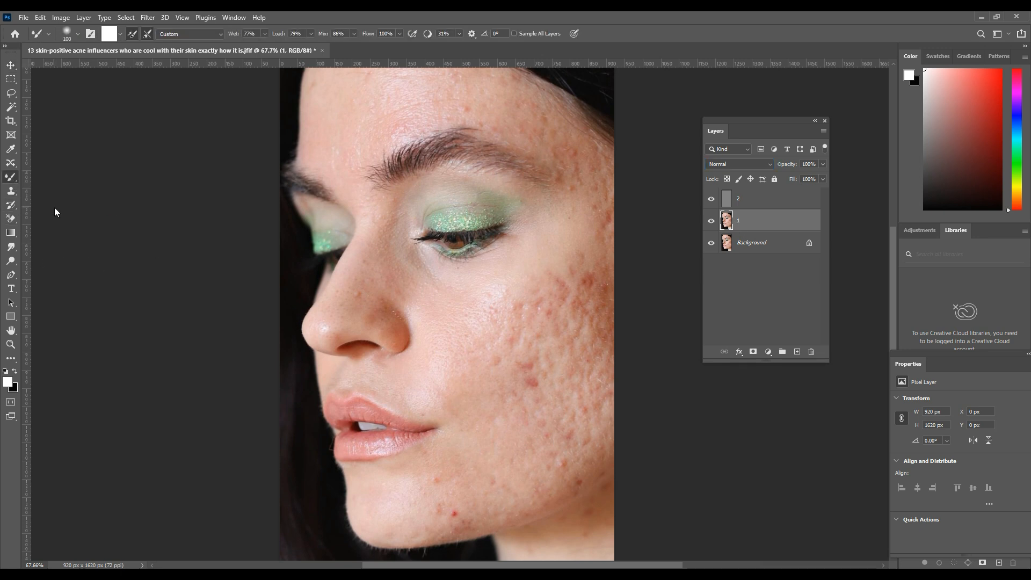
key(bracketright)
key(bracketright)
key(bracketright)
key(bracketright)
key(bracketright)
key(bracketright)
key(bracketright)
mouse_move(543, 314)
mouse_down()
mouse_move(526, 385)
mouse_move(537, 328)
mouse_move(531, 369)
mouse_up()
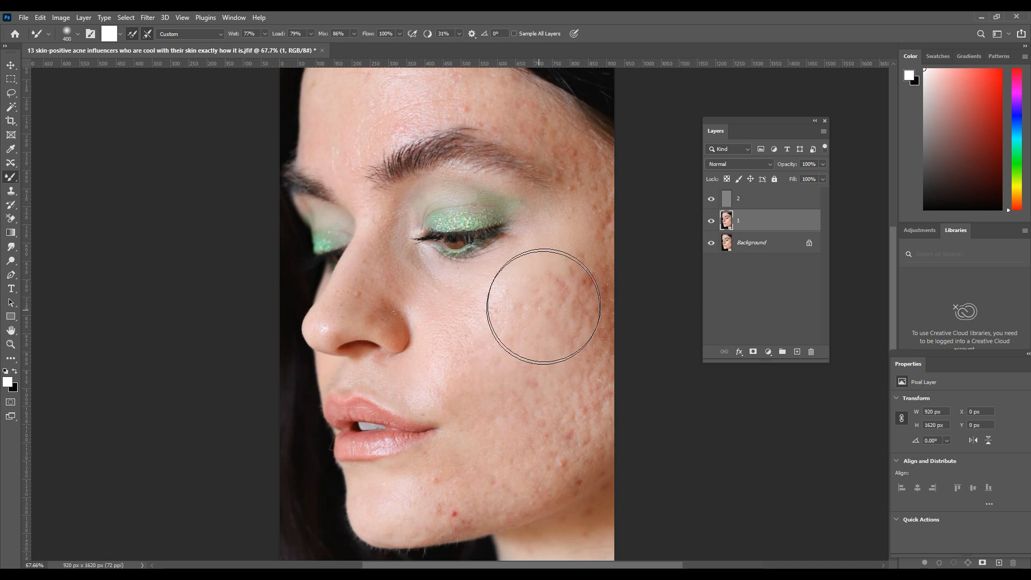
mouse_move(560, 296)
mouse_down()
mouse_move(529, 329)
mouse_move(530, 398)
mouse_move(521, 323)
mouse_move(504, 400)
mouse_up()
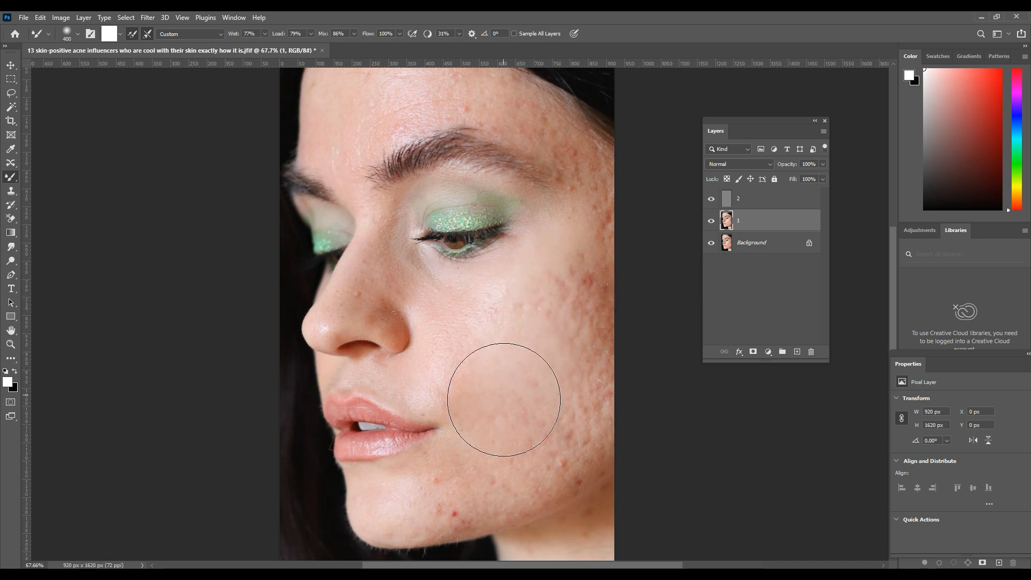
mouse_move(562, 315)
mouse_down()
mouse_move(565, 287)
mouse_move(554, 336)
mouse_move(555, 276)
mouse_move(543, 320)
mouse_move(552, 296)
mouse_move(549, 357)
mouse_move(520, 437)
mouse_move(537, 430)
mouse_move(536, 448)
mouse_move(509, 472)
mouse_move(553, 409)
mouse_move(579, 280)
mouse_move(566, 302)
mouse_move(565, 281)
mouse_up()
Blend the skin along the chin and jaw with the Mixer Brush at size 150
key(bracketleft)
key(bracketleft)
key(bracketleft)
key(bracketleft)
key(bracketleft)
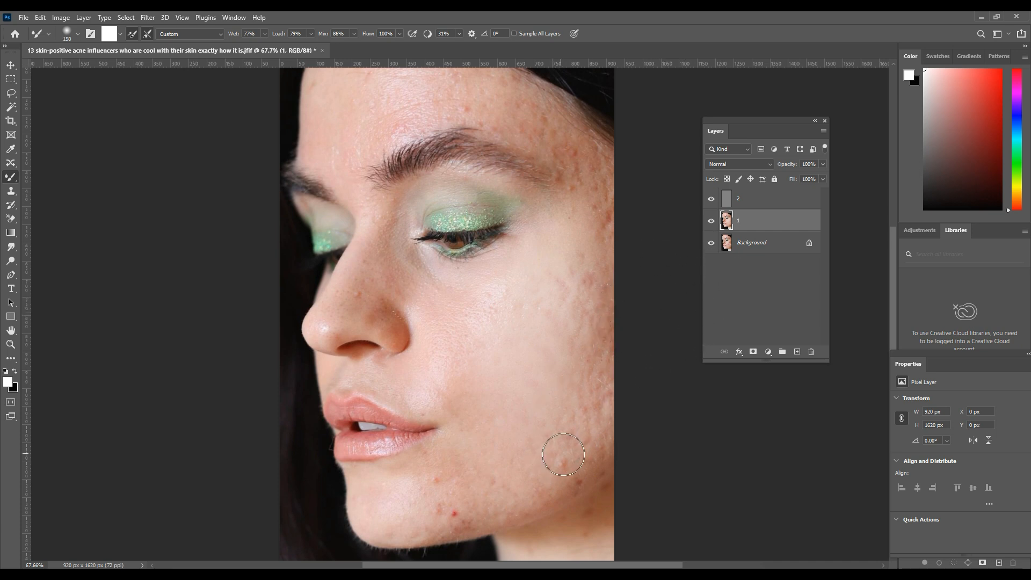
mouse_move(355, 487)
mouse_down()
mouse_move(458, 478)
mouse_move(400, 513)
mouse_move(479, 512)
mouse_move(431, 523)
mouse_move(405, 525)
mouse_move(579, 473)
mouse_move(603, 457)
mouse_move(532, 494)
mouse_move(481, 505)
mouse_move(598, 430)
mouse_up()
Smooth the remaining scars on the outer cheek near the image edge with the Mixer Brush at size 175
key(bracketright)
key(bracketright)
key(bracketright)
key(bracketright)
key(bracketright)
key(bracketright)
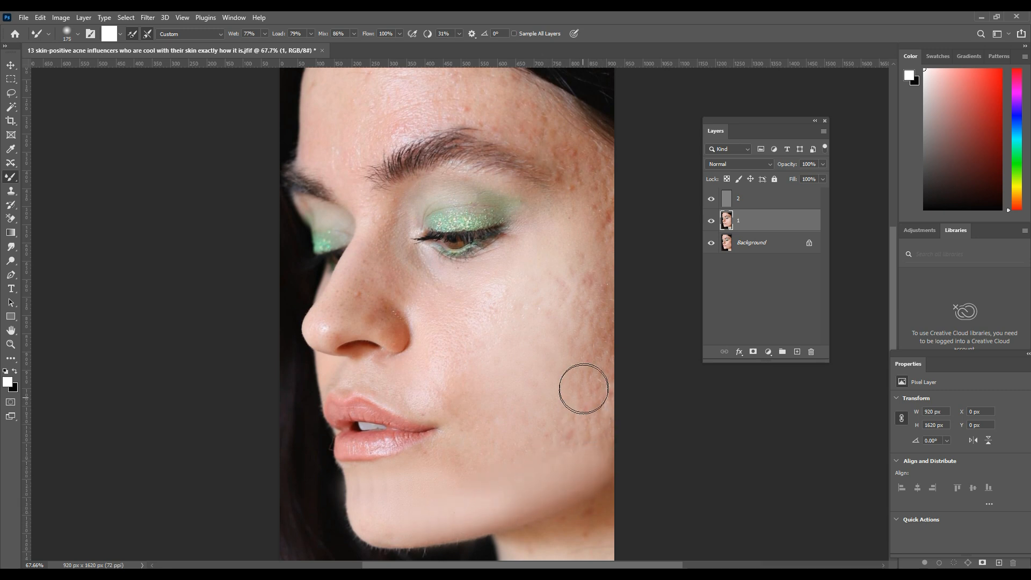
mouse_move(582, 298)
mouse_down()
mouse_move(523, 319)
mouse_move(569, 284)
mouse_move(568, 305)
mouse_move(578, 276)
mouse_move(557, 435)
mouse_move(580, 329)
mouse_move(580, 271)
mouse_move(577, 417)
mouse_move(552, 428)
mouse_move(591, 358)
mouse_move(551, 436)
mouse_move(577, 260)
mouse_up()
Reduce the Mixer Brush to size 100 and smooth the skin along the nose
key(bracketleft)
key(bracketleft)
key(bracketleft)
key(bracketleft)
key(bracketleft)
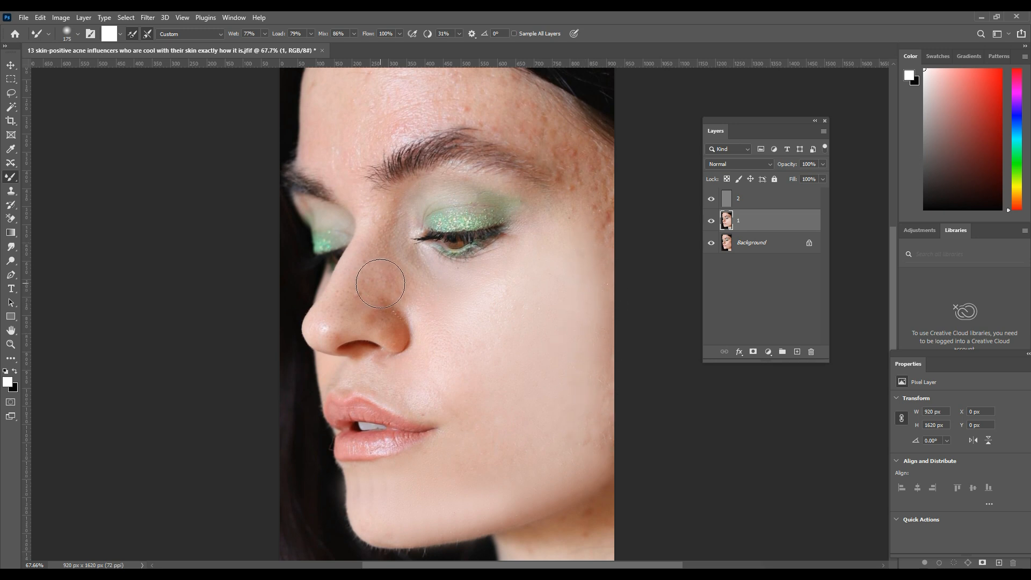
key(bracketleft)
key(bracketleft)
key(bracketleft)
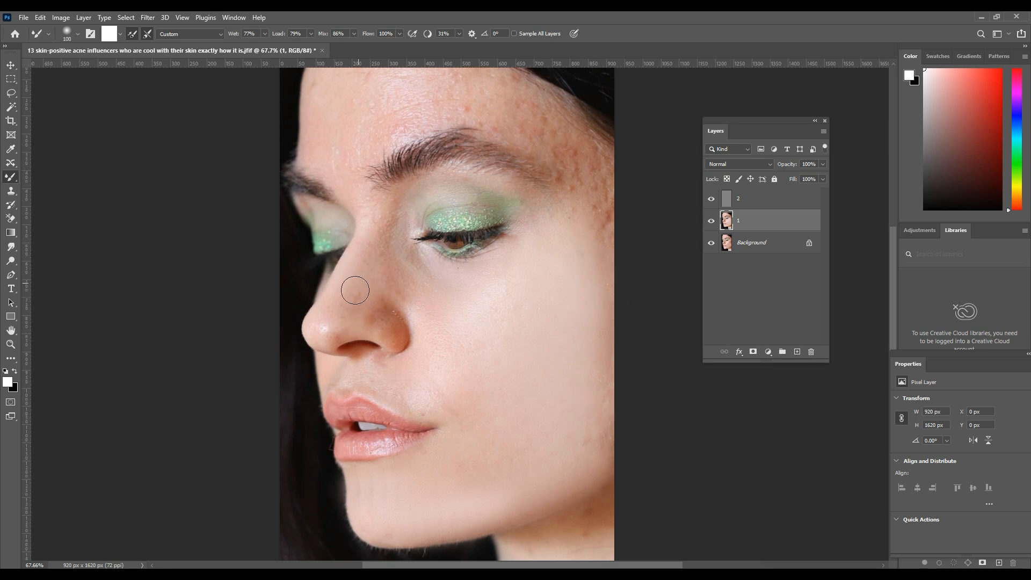
mouse_move(343, 300)
mouse_down()
mouse_move(376, 218)
mouse_move(408, 196)
mouse_move(382, 280)
mouse_move(383, 323)
mouse_move(404, 332)
mouse_move(399, 344)
mouse_move(383, 315)
mouse_move(364, 318)
mouse_move(385, 330)
mouse_move(413, 258)
mouse_move(456, 273)
mouse_move(383, 271)
mouse_move(409, 305)
mouse_move(362, 281)
mouse_move(368, 313)
mouse_up()
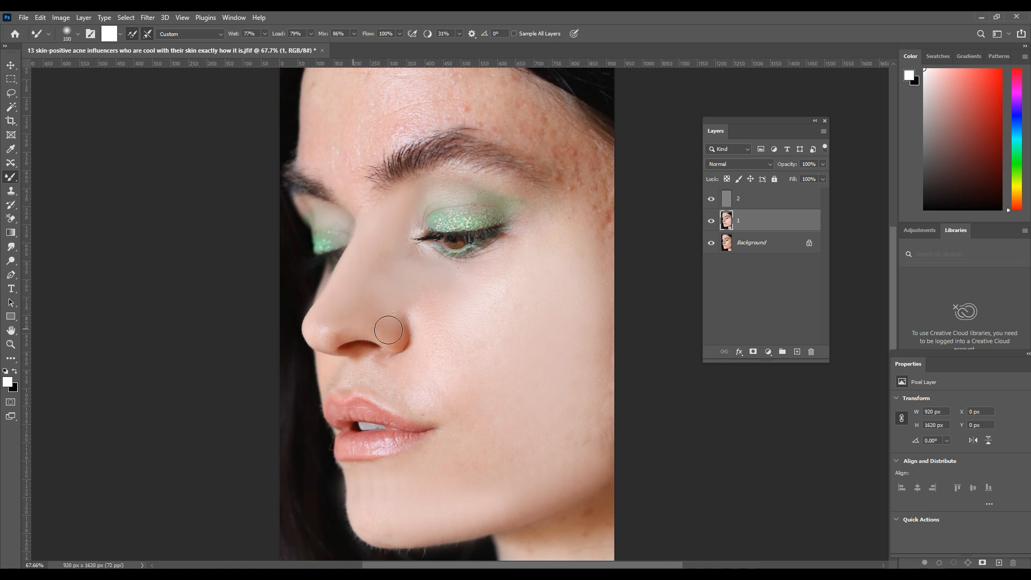
Blend the skin around the nostril, above the upper lip and beside the corner of the mouth
mouse_move(399, 396)
mouse_down()
mouse_move(329, 380)
mouse_move(409, 375)
mouse_up()
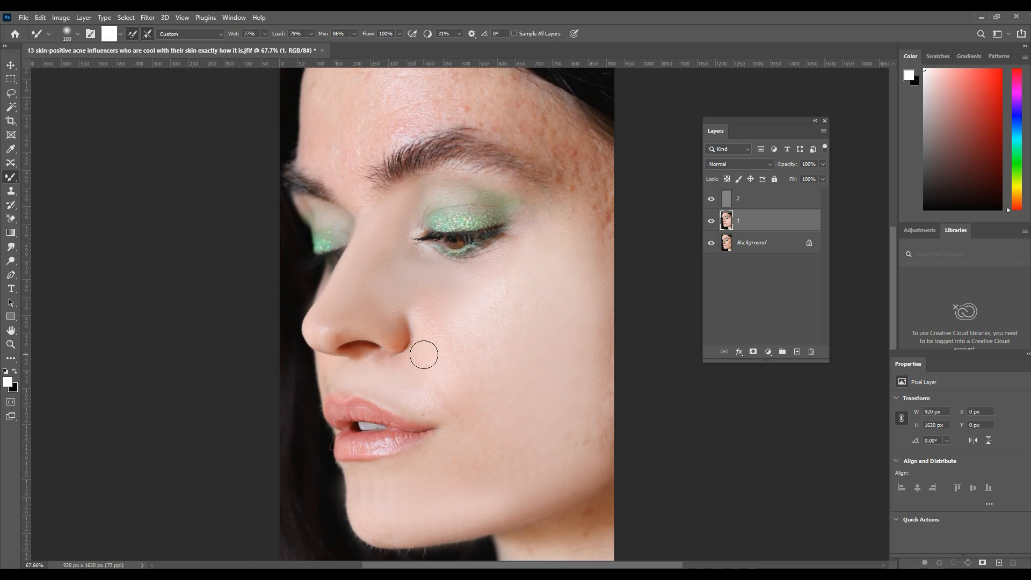
mouse_move(402, 337)
mouse_down()
mouse_move(360, 325)
mouse_move(325, 334)
mouse_up()
drag(381, 376, 449, 427)
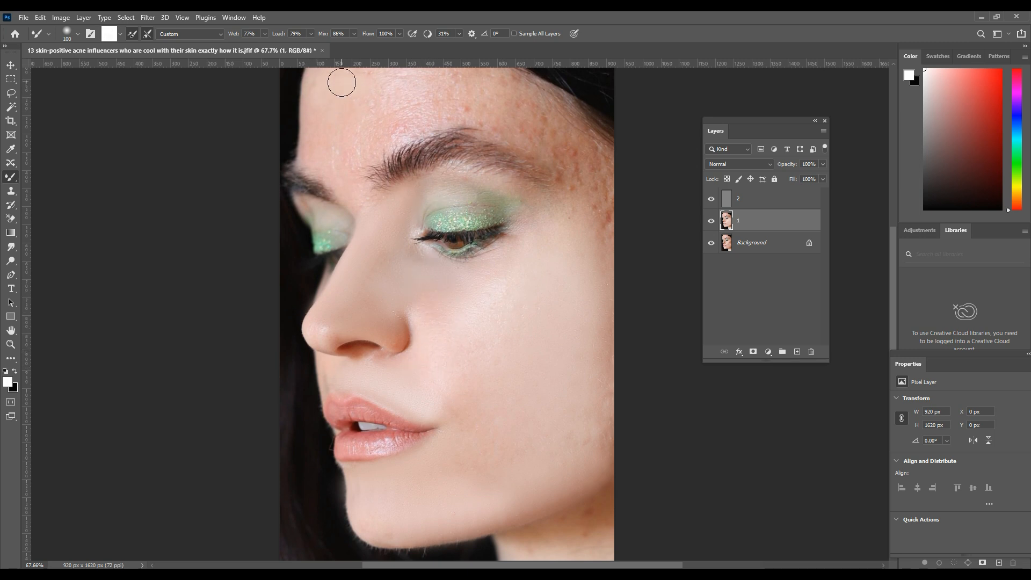
Smooth the forehead, the temple beside the eyebrow and the outer edge of the lower cheek
mouse_move(477, 105)
mouse_down()
mouse_move(401, 108)
mouse_move(437, 114)
mouse_move(368, 150)
mouse_move(359, 183)
mouse_up()
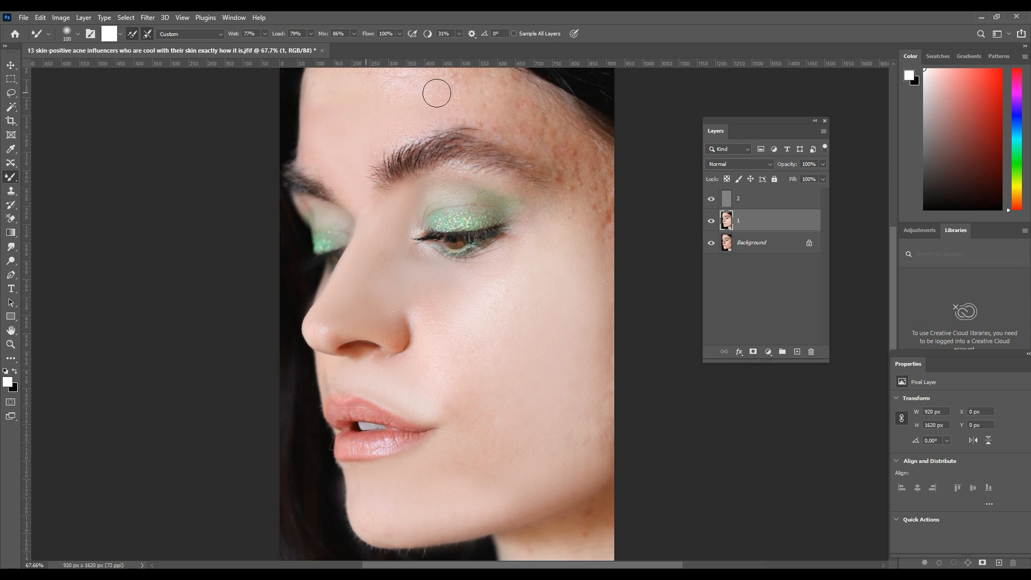
mouse_move(454, 104)
mouse_down()
mouse_move(525, 86)
mouse_move(537, 102)
mouse_move(492, 106)
mouse_move(557, 124)
mouse_move(563, 156)
mouse_up()
mouse_move(494, 134)
mouse_down()
mouse_move(515, 145)
mouse_move(478, 131)
mouse_move(546, 155)
mouse_move(521, 124)
mouse_move(608, 181)
mouse_move(563, 167)
mouse_move(575, 175)
mouse_move(604, 156)
mouse_move(588, 187)
mouse_move(609, 220)
mouse_up()
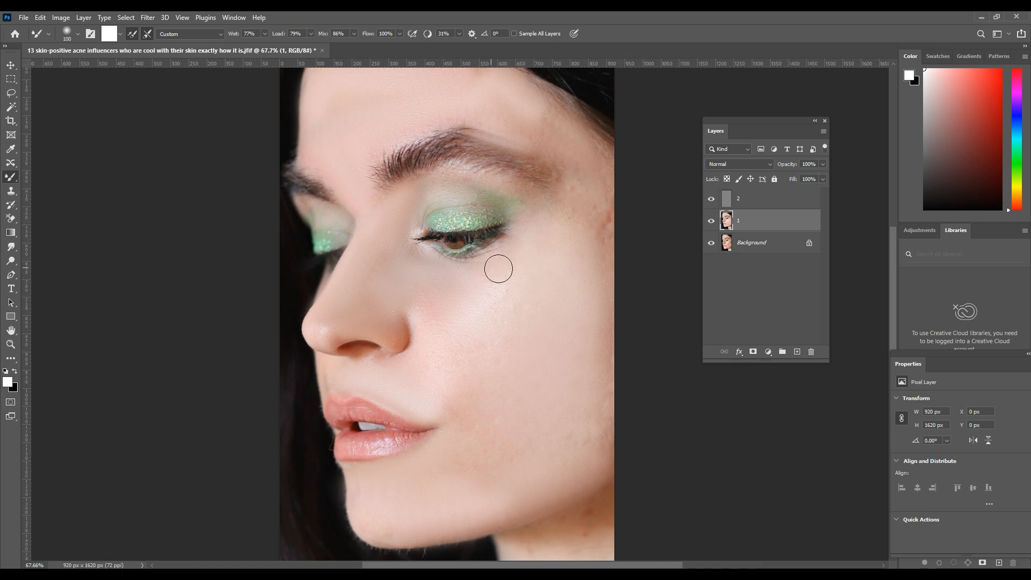
drag(598, 453, 572, 455)
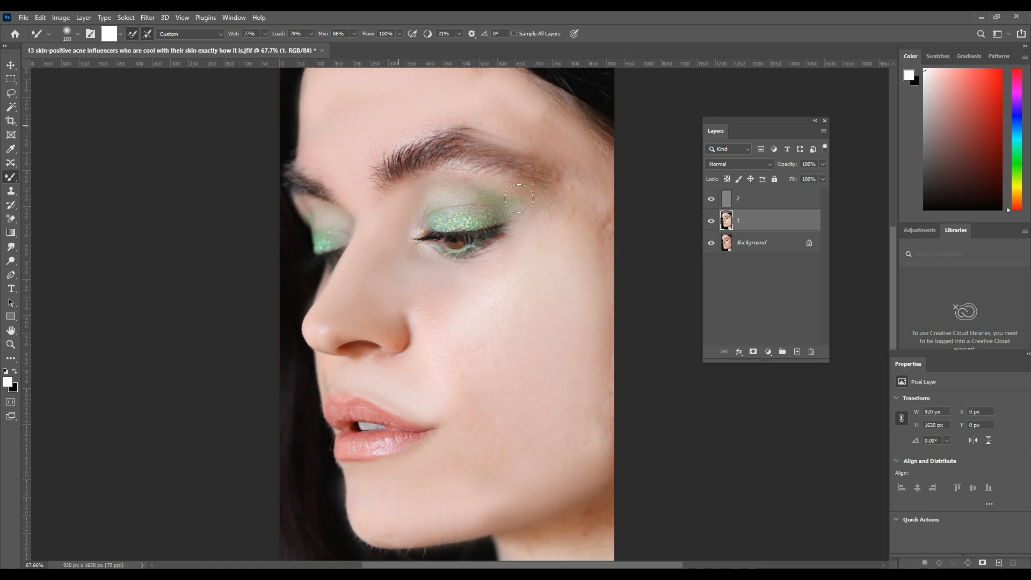
Add a red Solid Color fill layer above layer 2
click(747, 203)
click(768, 352)
click(777, 363)
click(148, 246)
drag(147, 246, 145, 261)
click(254, 217)
Invert the red fill layer's mask to black so the colour is hidden
click(61, 18)
mouse_move(77, 44)
click(239, 170)
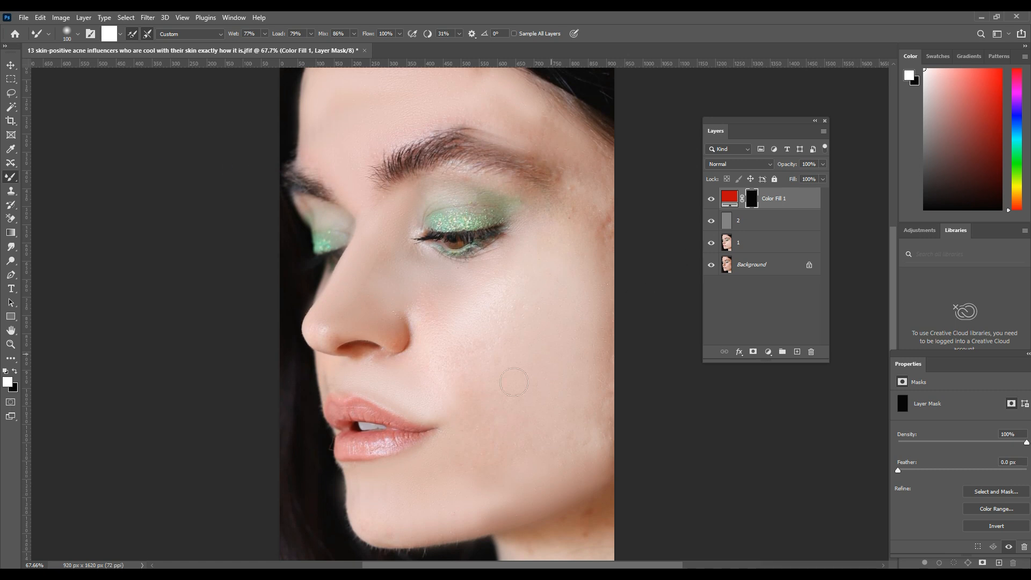
Paint white over both lips on the fill layer's mask with the standard Brush at size 30, leaving out the teeth
scroll(424, 440, up, 10)
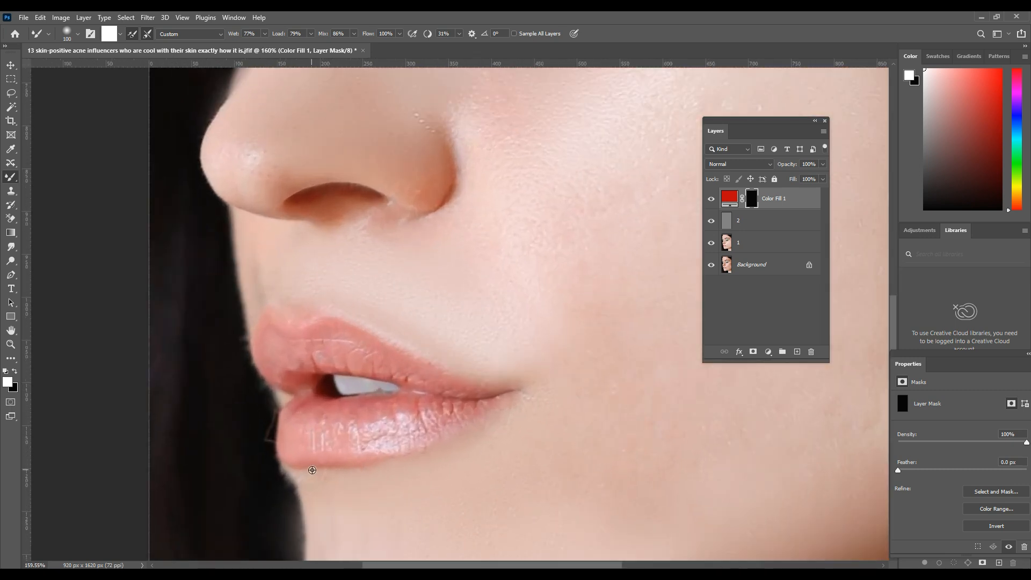
scroll(312, 470, down, 1)
key(shift+b)
mouse_move(495, 395)
mouse_down()
mouse_move(439, 383)
mouse_move(328, 323)
mouse_move(274, 325)
mouse_move(263, 347)
mouse_move(293, 389)
mouse_move(290, 349)
mouse_move(461, 394)
mouse_move(301, 371)
mouse_move(329, 409)
mouse_move(411, 413)
mouse_move(430, 445)
mouse_move(290, 457)
mouse_move(376, 422)
mouse_move(279, 341)
mouse_move(304, 453)
mouse_move(310, 438)
mouse_up()
mouse_move(400, 427)
mouse_down()
mouse_move(506, 393)
mouse_move(418, 416)
mouse_up()
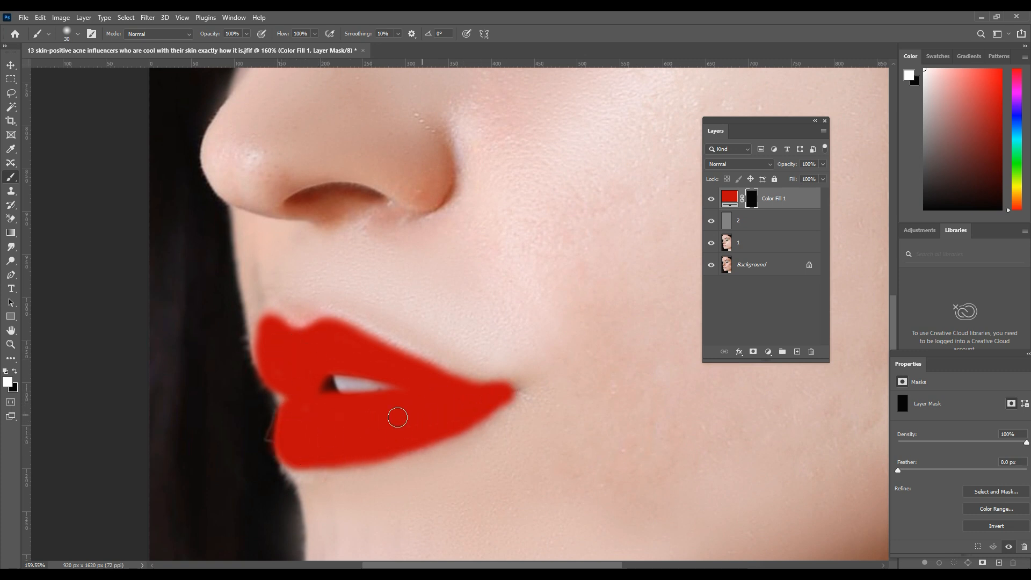
Set the red fill layer to Multiply and split the Blend If underlying-layer highlight slider to 160 / 238
click(749, 164)
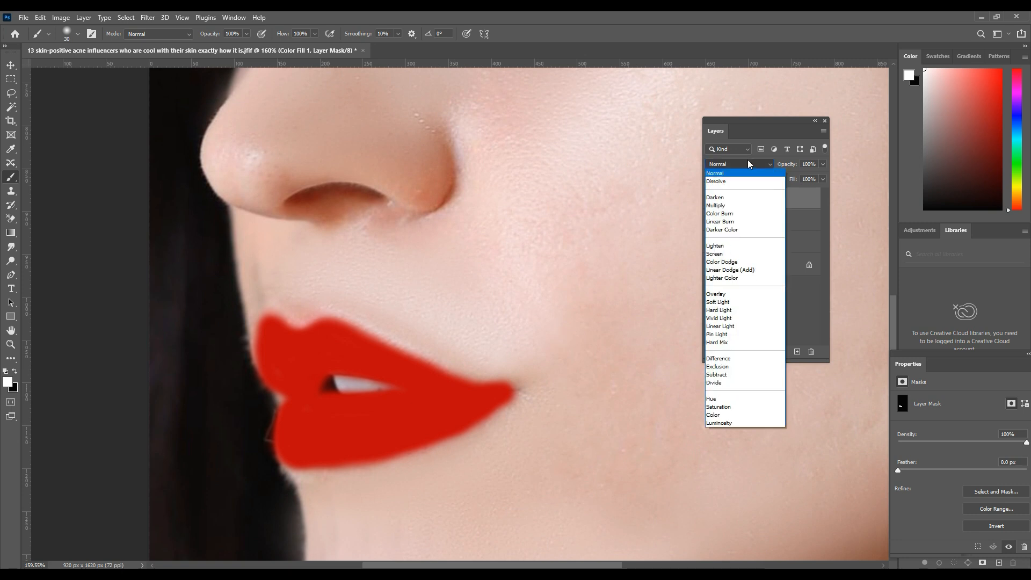
click(733, 204)
click(739, 352)
click(757, 364)
mouse_move(792, 329)
mouse_down()
mouse_move(759, 331)
mouse_move(810, 331)
mouse_move(767, 331)
mouse_up()
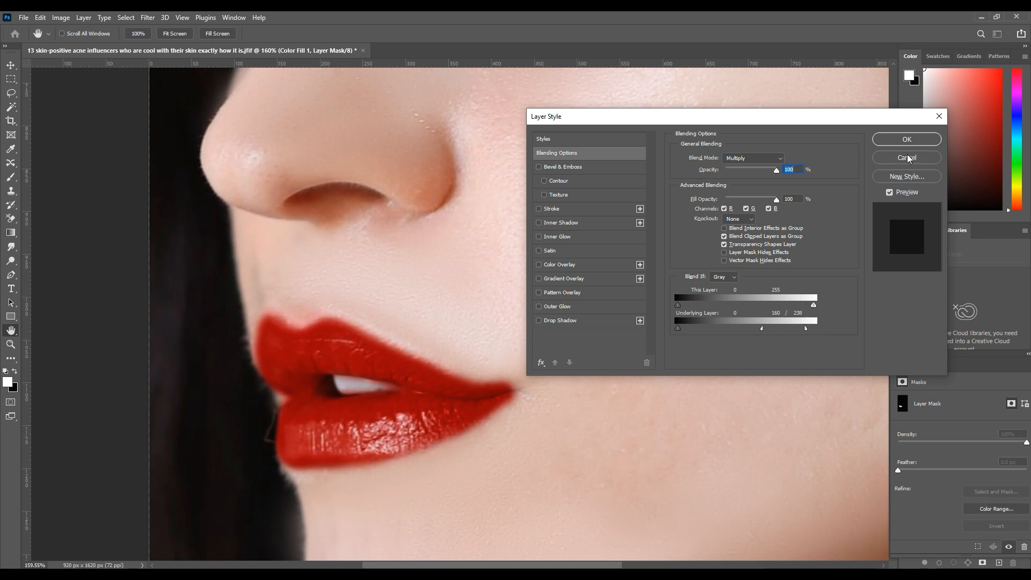
click(907, 139)
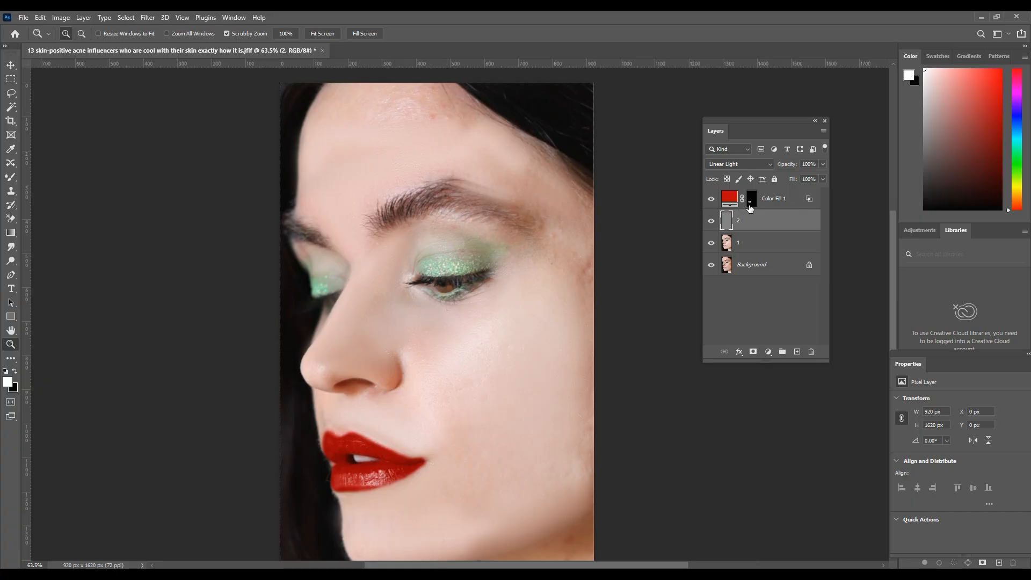
Hide the red fill layer and smooth the upper forehead and the outer face edge on layer 1 with the Mixer Brush
mouse_move(780, 198)
mouse_down()
mouse_move(777, 245)
mouse_move(772, 197)
mouse_up()
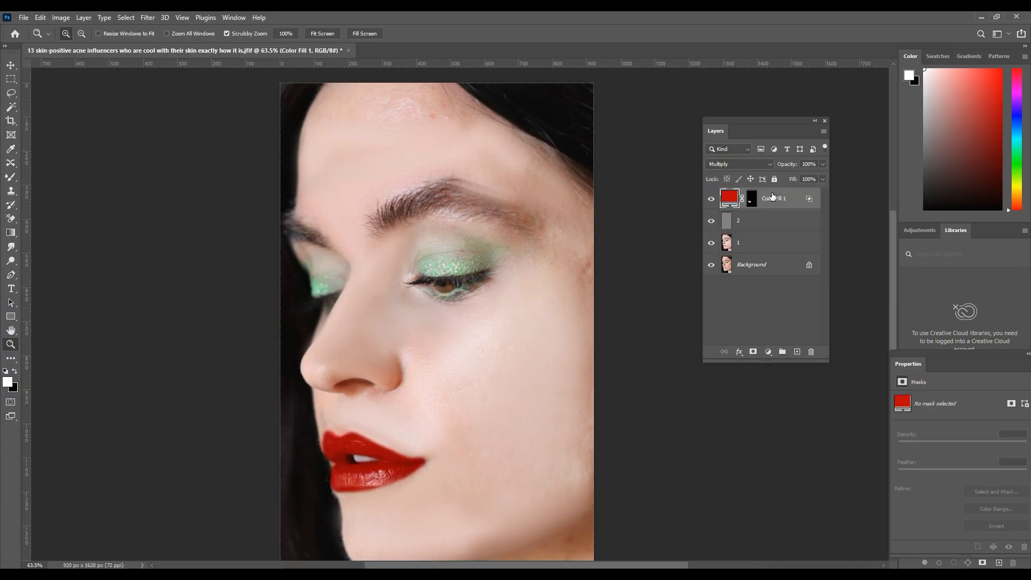
click(730, 222)
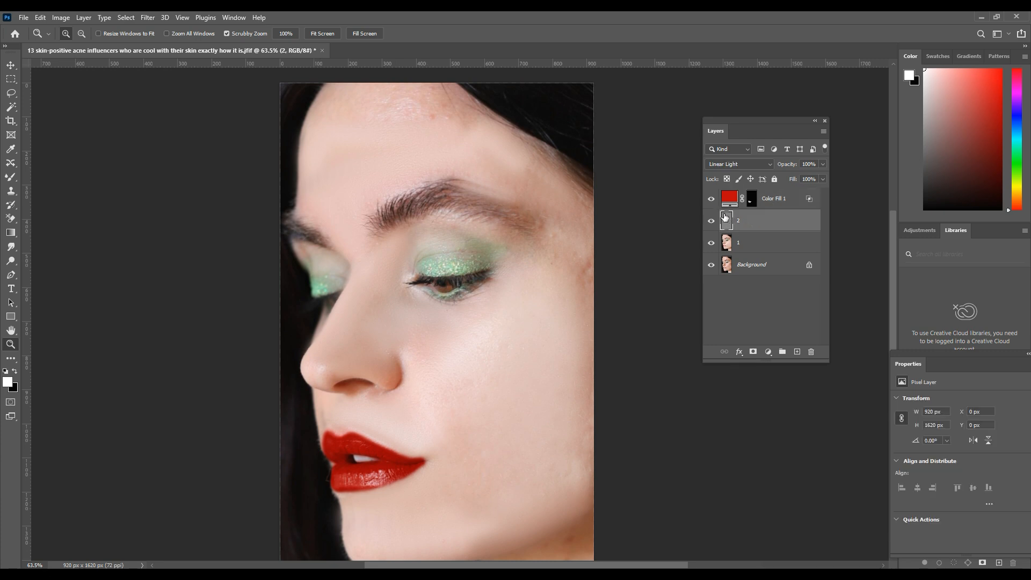
click(711, 200)
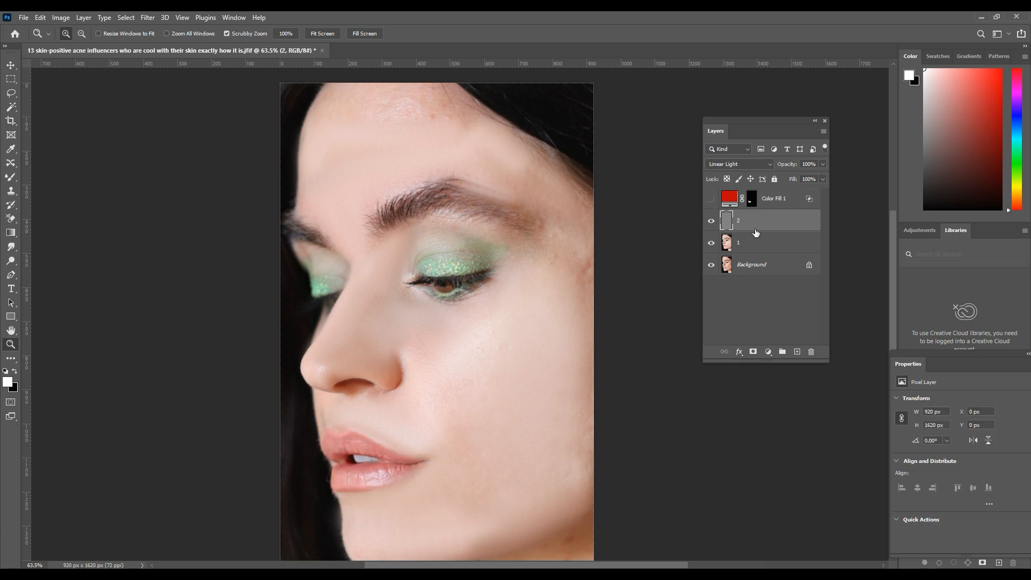
click(731, 242)
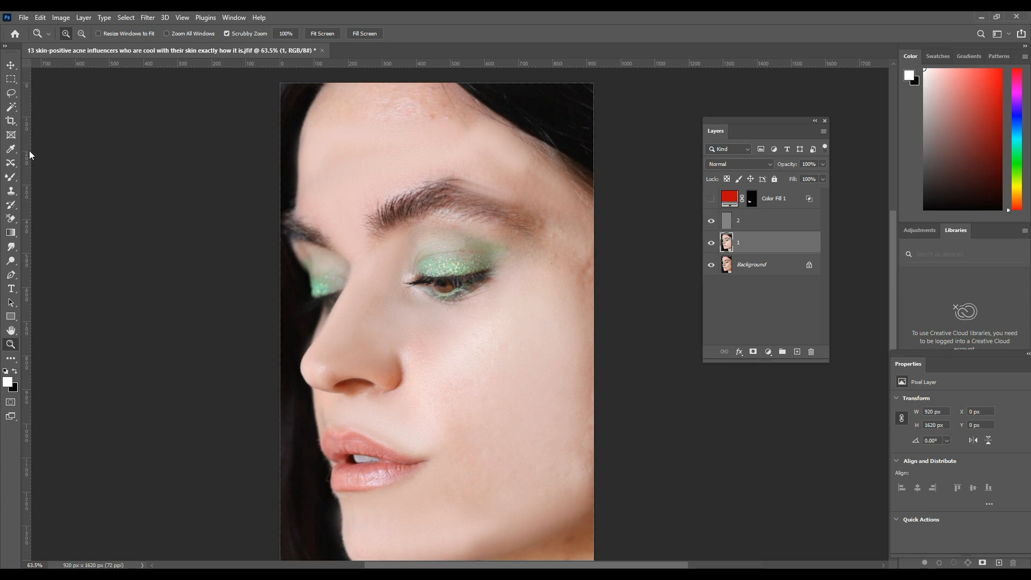
drag(15, 177, 54, 209)
drag(434, 116, 460, 137)
mouse_move(450, 101)
mouse_down()
mouse_move(597, 243)
mouse_move(577, 307)
mouse_move(567, 236)
mouse_move(555, 243)
mouse_move(574, 284)
mouse_move(589, 285)
mouse_move(579, 321)
mouse_move(593, 422)
mouse_up()
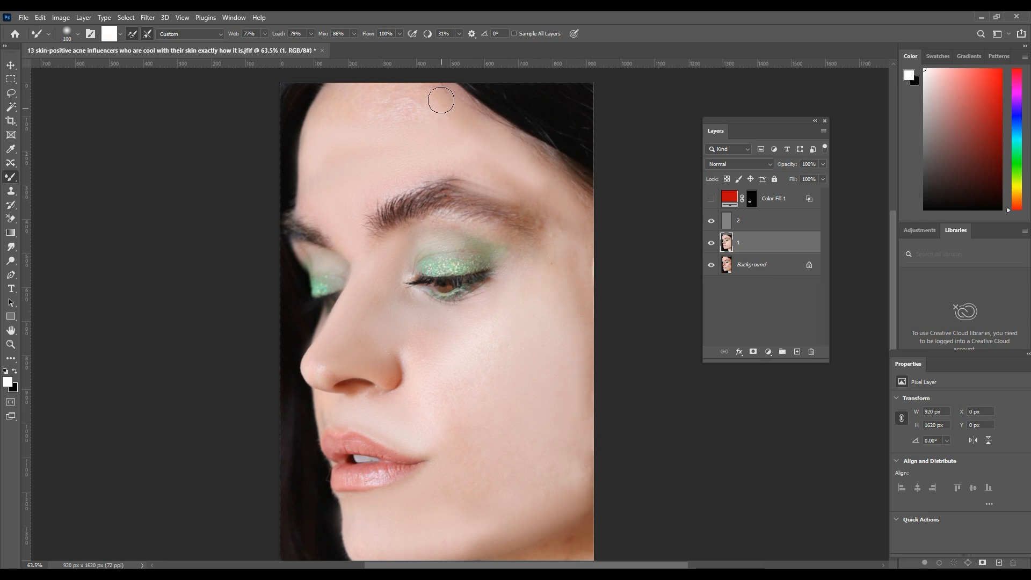
drag(480, 125, 469, 201)
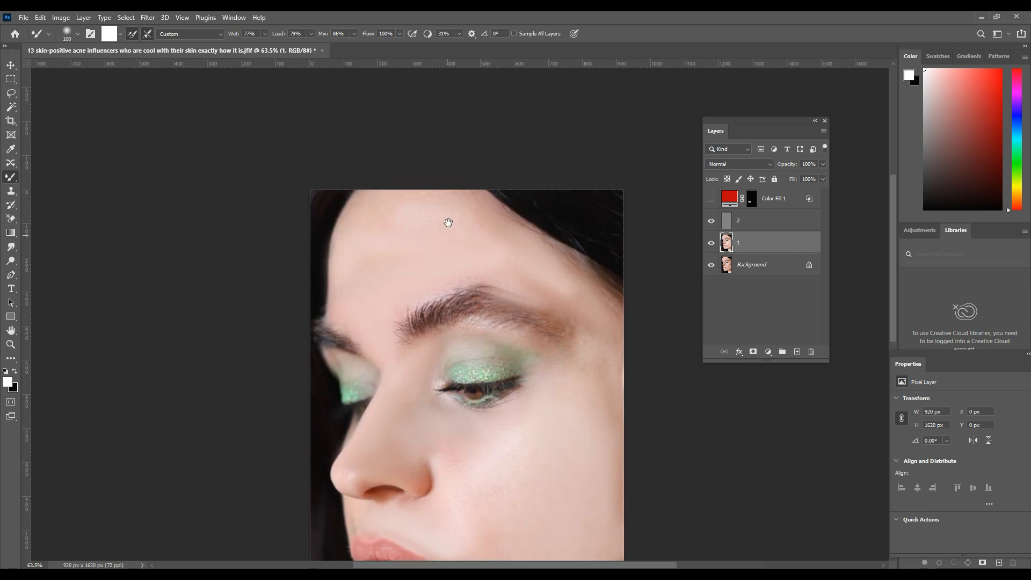
scroll(448, 229, down, 5)
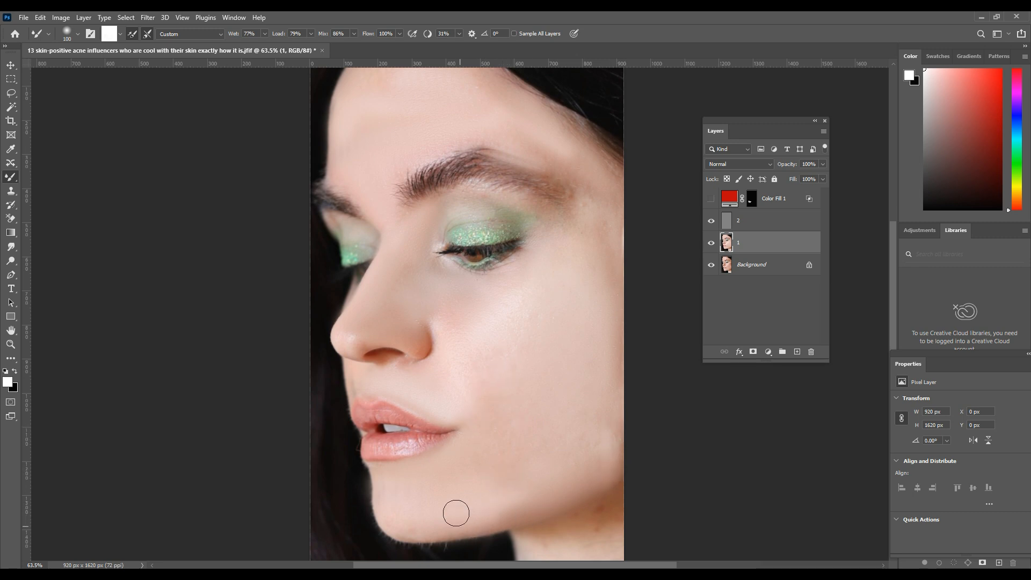
Show the red fill layer again and smooth the temple and the neck below the jaw on layer 1
click(711, 199)
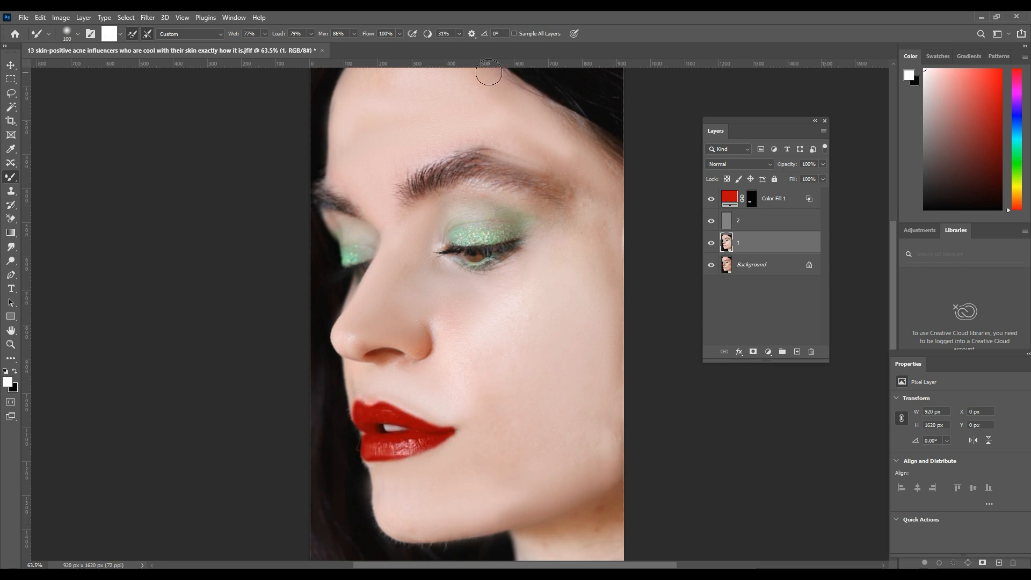
mouse_move(582, 191)
mouse_down()
mouse_move(594, 216)
mouse_move(609, 185)
mouse_up()
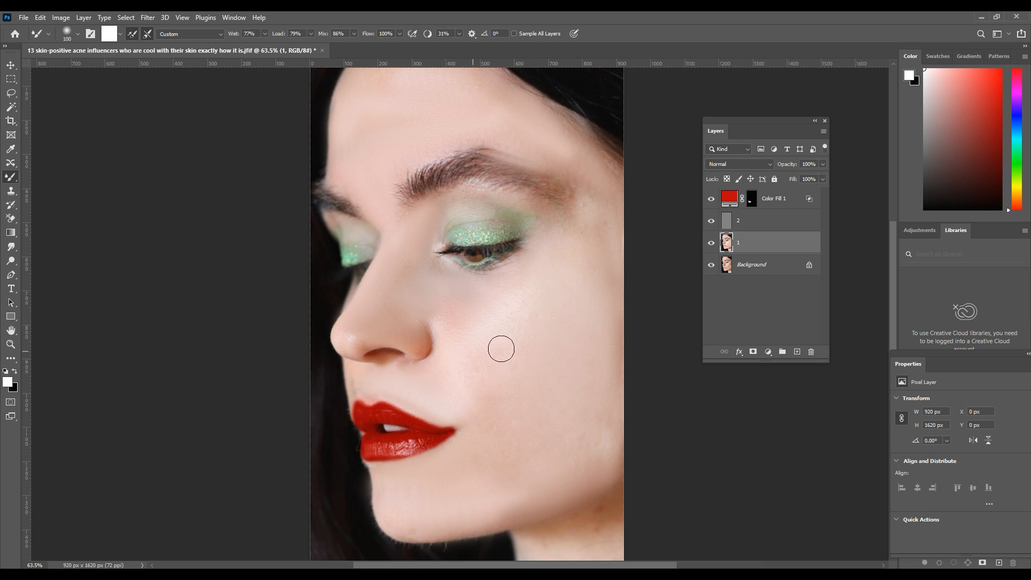
scroll(488, 321, down, 2)
scroll(473, 291, up, 2)
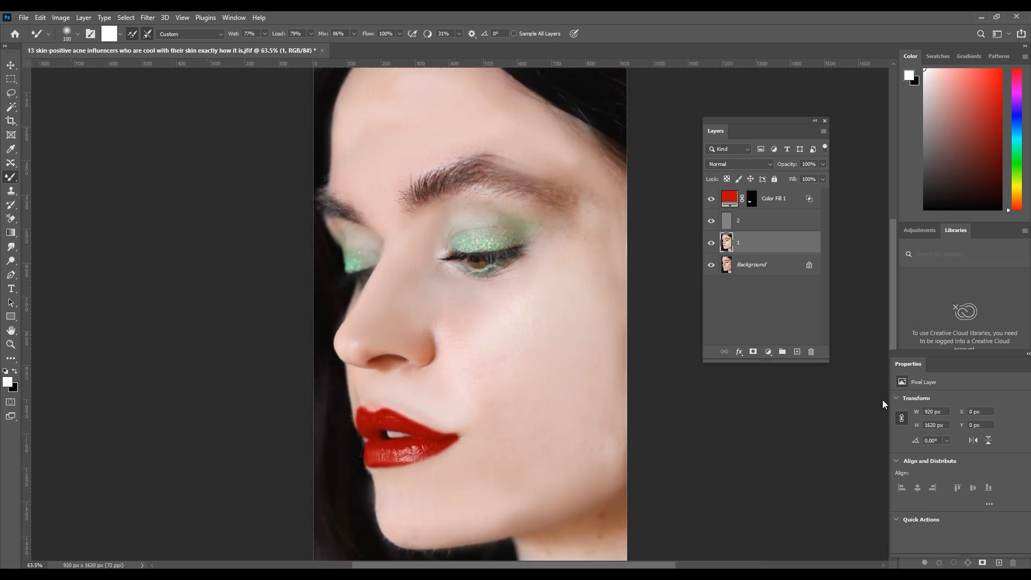
mouse_move(581, 552)
mouse_down()
mouse_move(574, 529)
mouse_move(629, 500)
mouse_move(544, 538)
mouse_up()
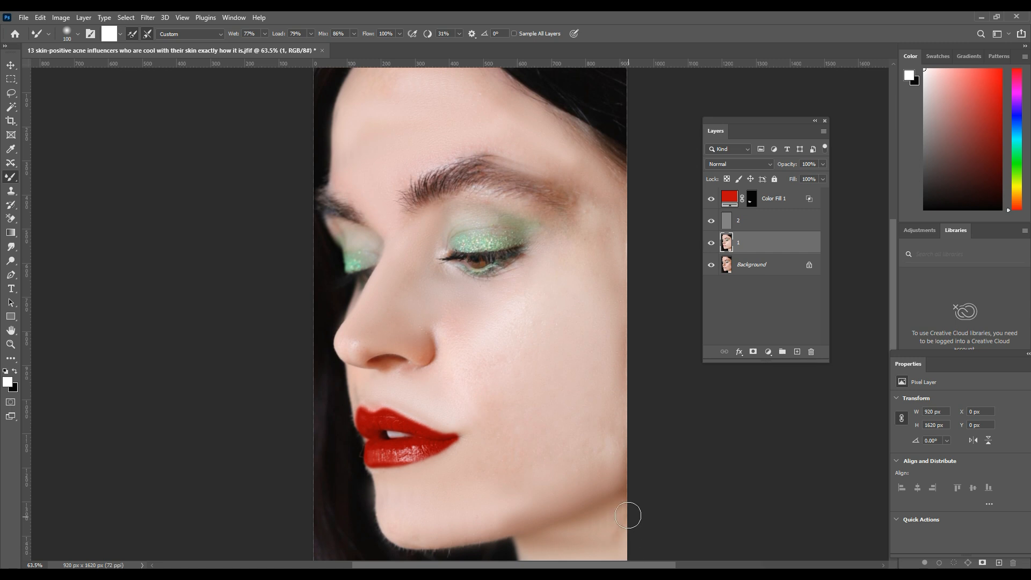